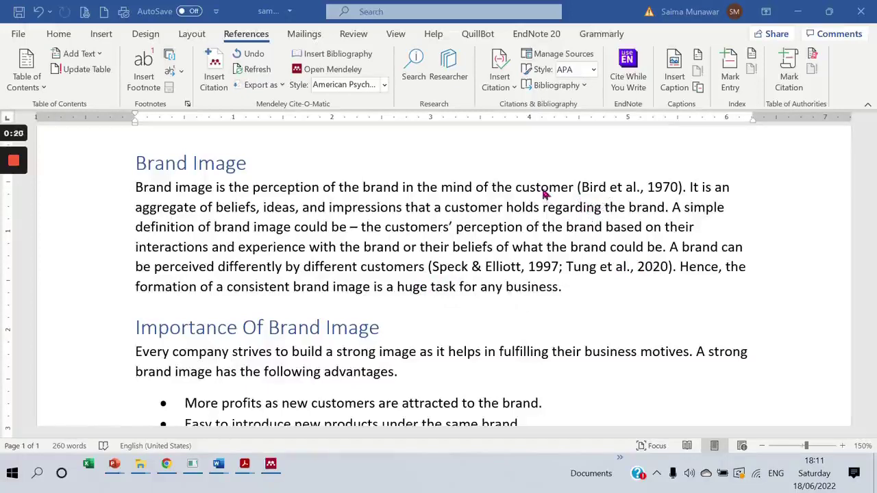
Select 'customer (Bird et al., 1970)' in the Brand Image paragraph.
{"action": "left_click", "coordinate": [478, 182]}
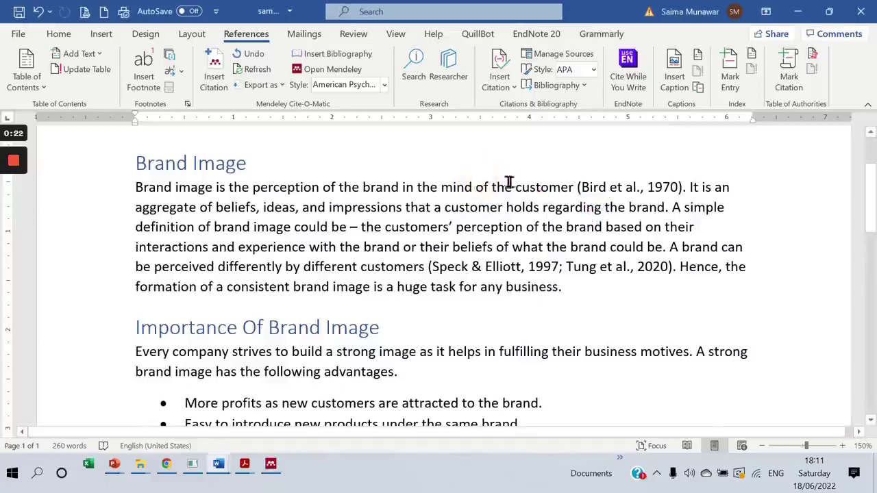
{"action": "left_click_drag", "start_coordinate": [541, 188], "coordinate": [717, 190]}
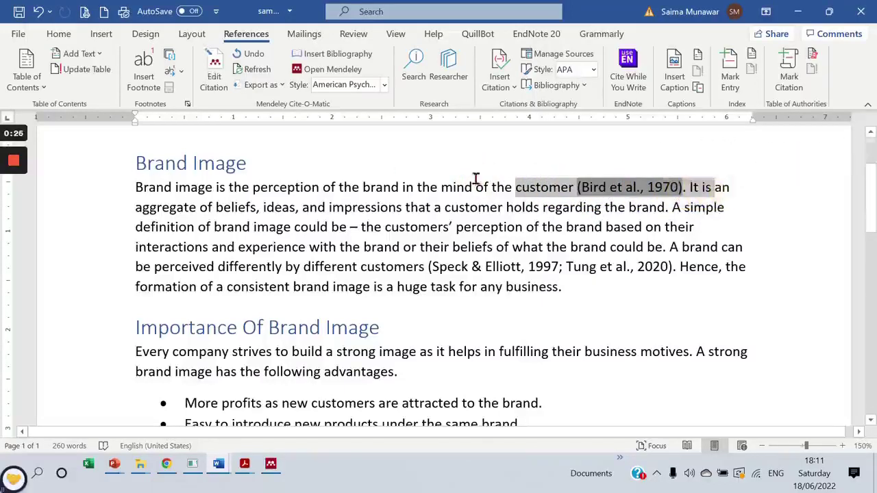
{"action": "left_click", "coordinate": [55, 35]}
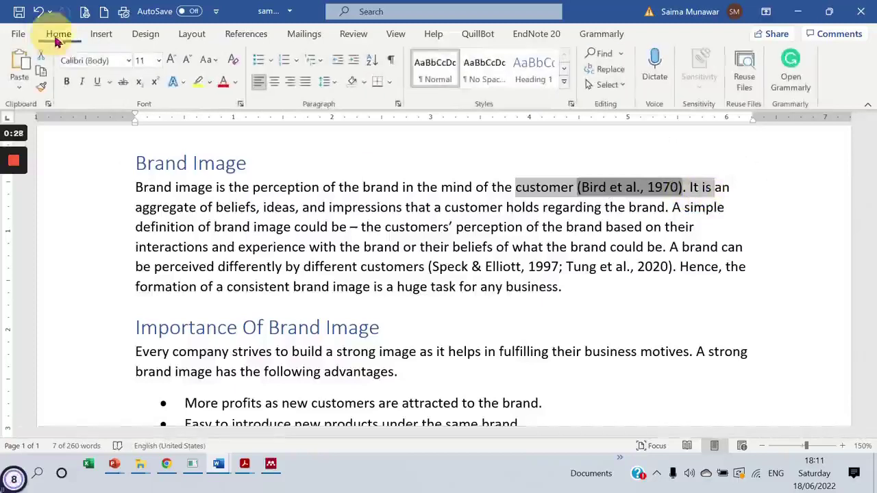
{"action": "left_click", "coordinate": [198, 83]}
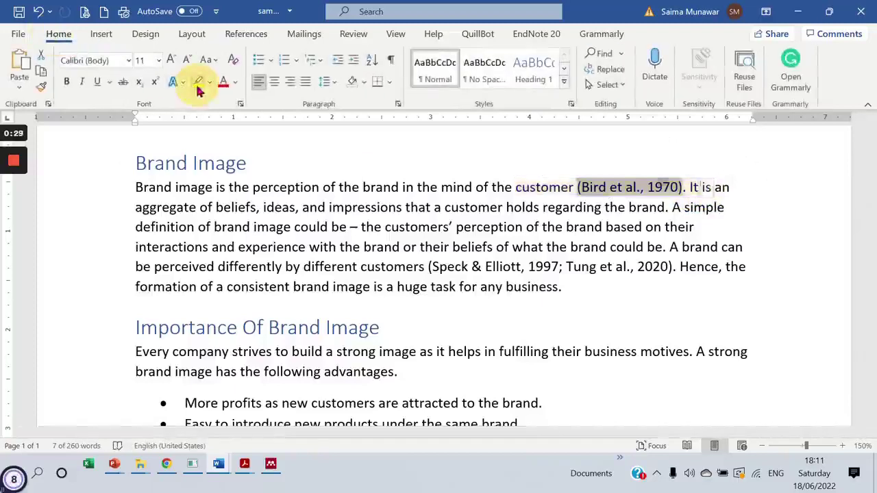
{"action": "left_click", "coordinate": [566, 262]}
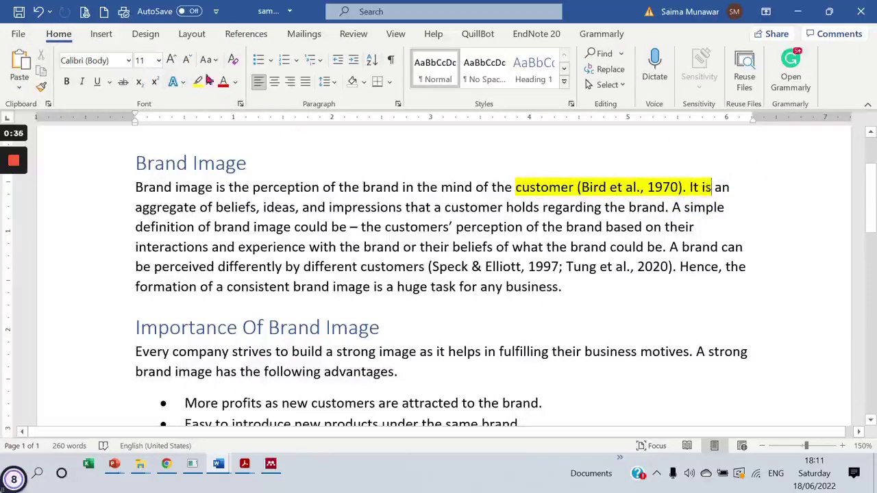
{"action": "left_click", "coordinate": [38, 13]}
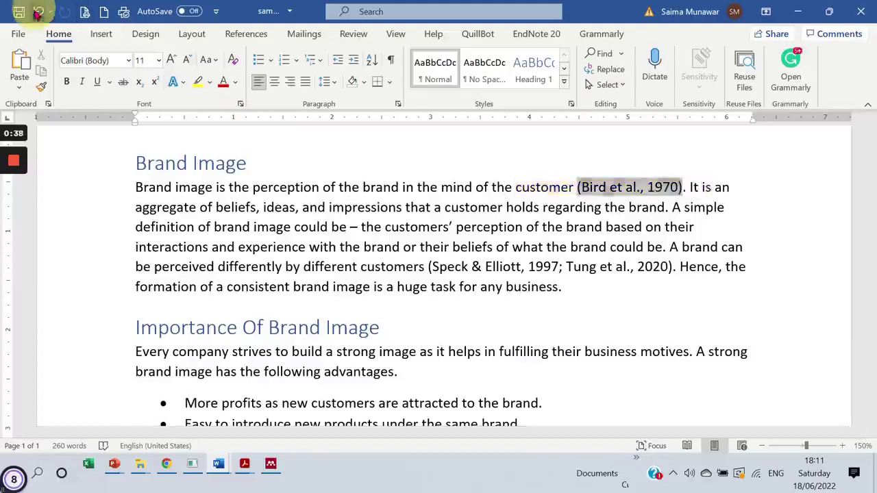
{"action": "left_click", "coordinate": [459, 209]}
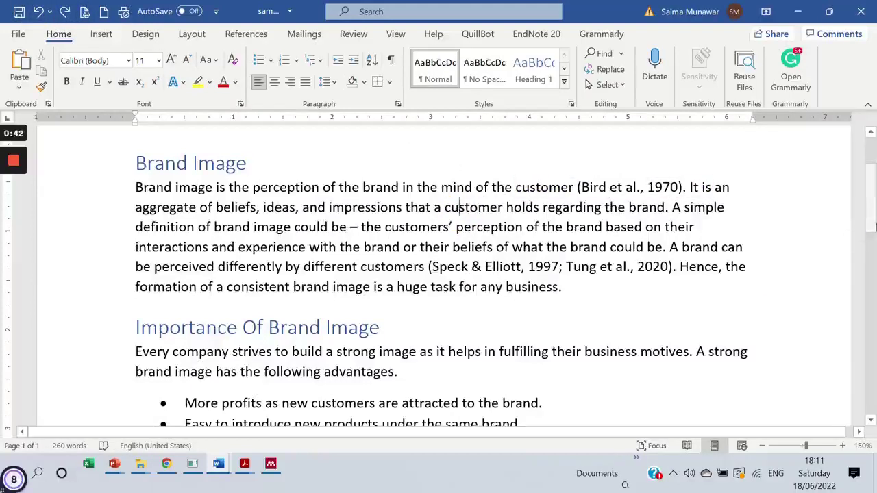
Place the cursor before 'Every company strives' and show the References tools.
{"action": "left_click_drag", "start_coordinate": [872, 215], "coordinate": [872, 232]}
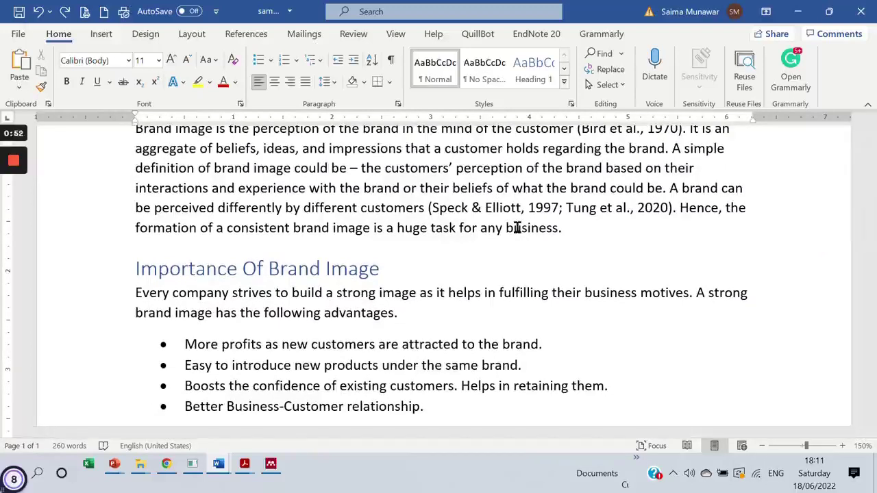
{"action": "left_click", "coordinate": [136, 295]}
{"action": "left_click", "coordinate": [241, 34]}
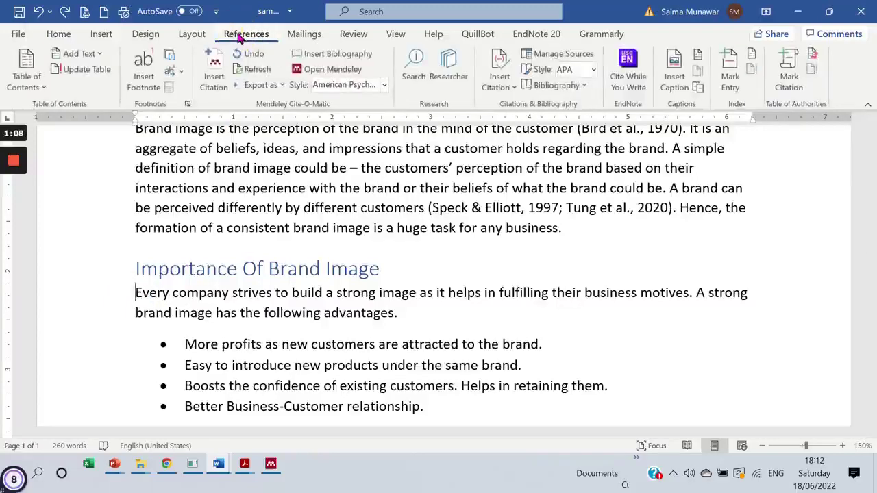
Search Mendeley for 'acha' and insert the Achadinha et al., 2014 citation.
{"action": "left_click", "coordinate": [219, 67]}
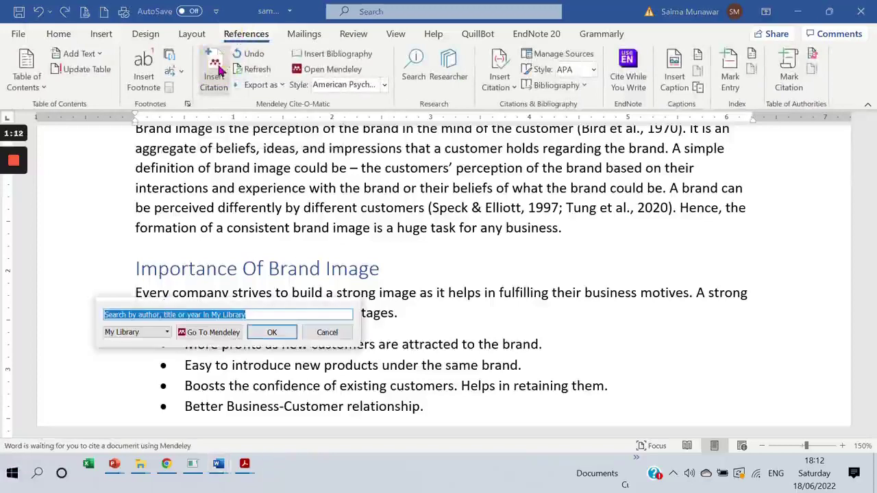
{"action": "type", "text": "ach"}
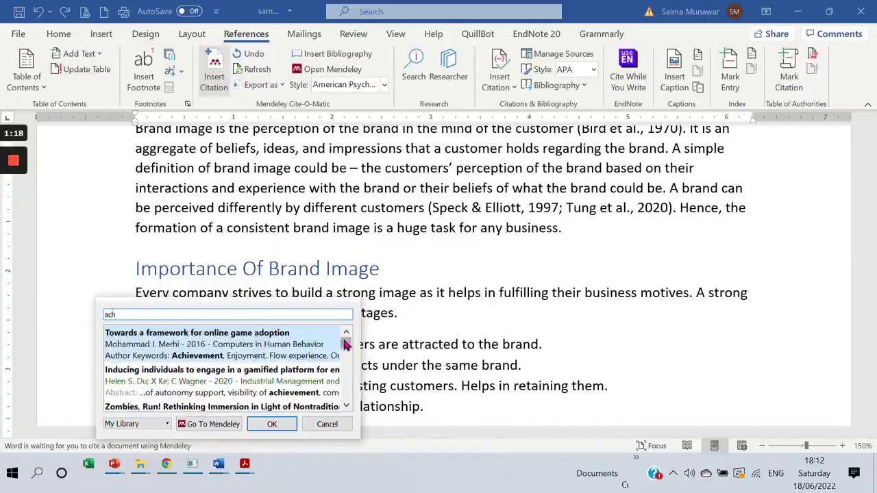
{"action": "left_click_drag", "start_coordinate": [345, 346], "coordinate": [347, 377]}
{"action": "left_click", "coordinate": [177, 317]}
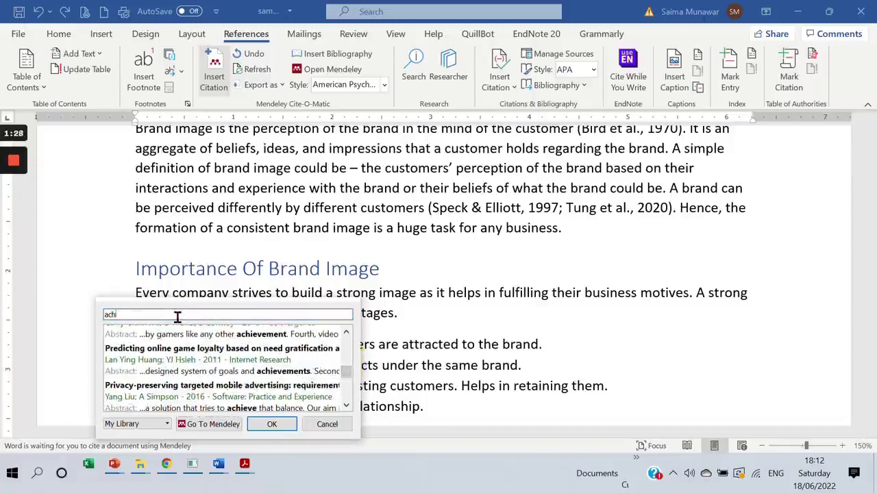
{"action": "type", "text": "an"}
{"action": "key", "text": "BackSpace"}
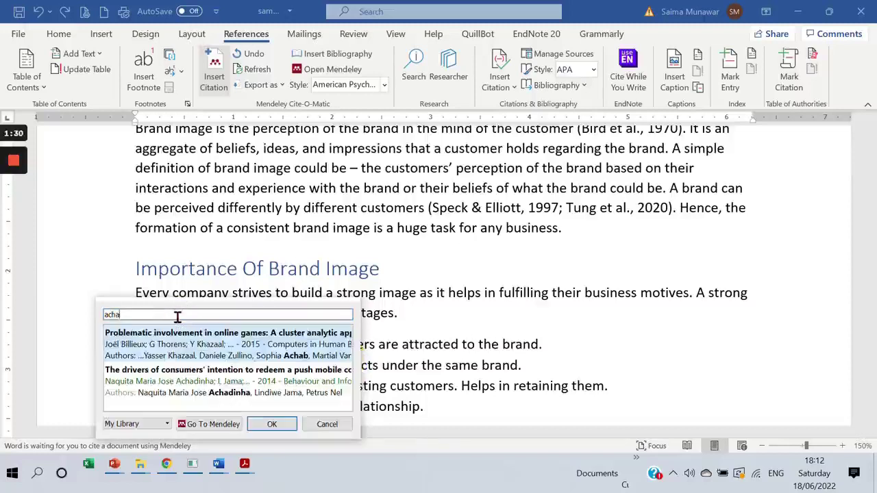
{"action": "left_click", "coordinate": [226, 392]}
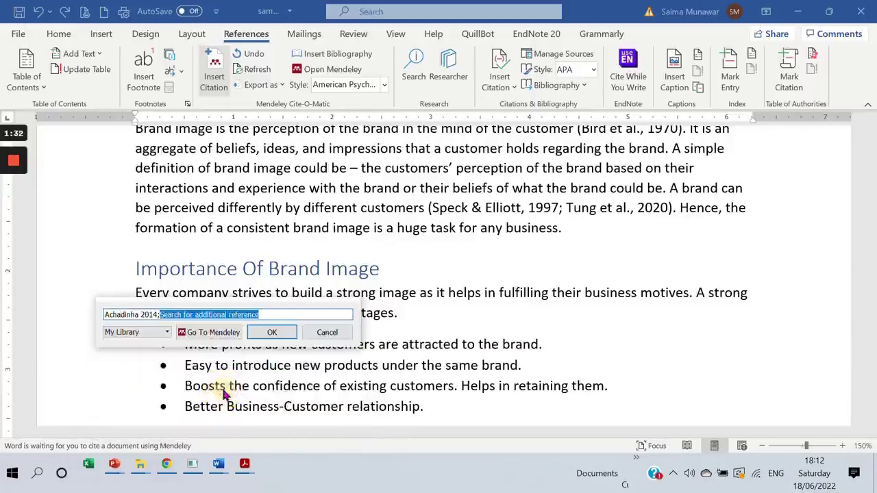
{"action": "left_click", "coordinate": [269, 333]}
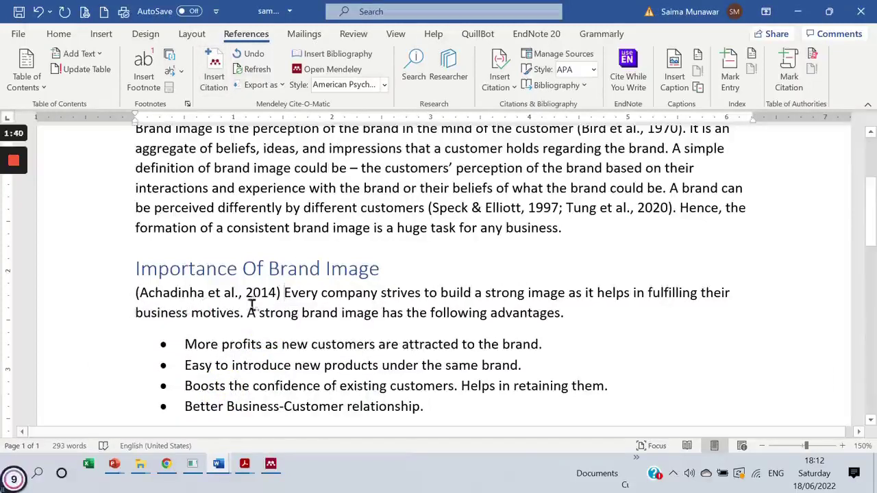
Edit the citation by hand into the narrative form 'Achadinha et al. (2014)'.
{"action": "left_click", "coordinate": [144, 292]}
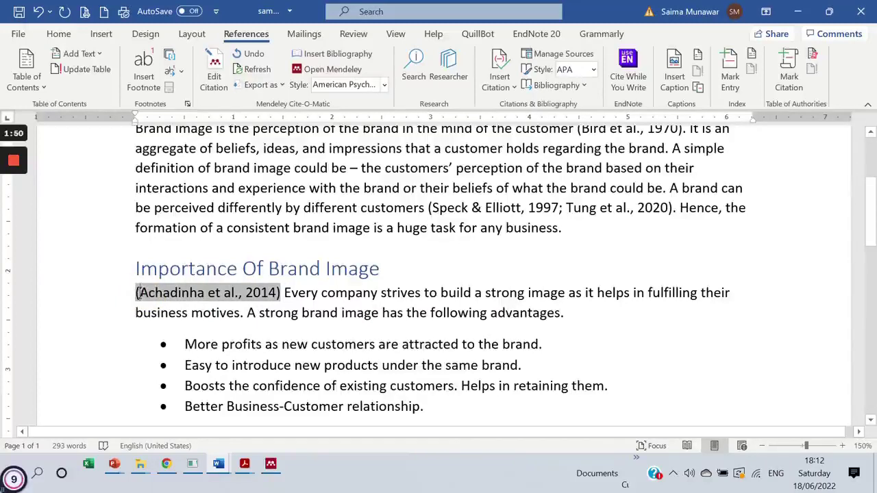
{"action": "key", "text": "Delete"}
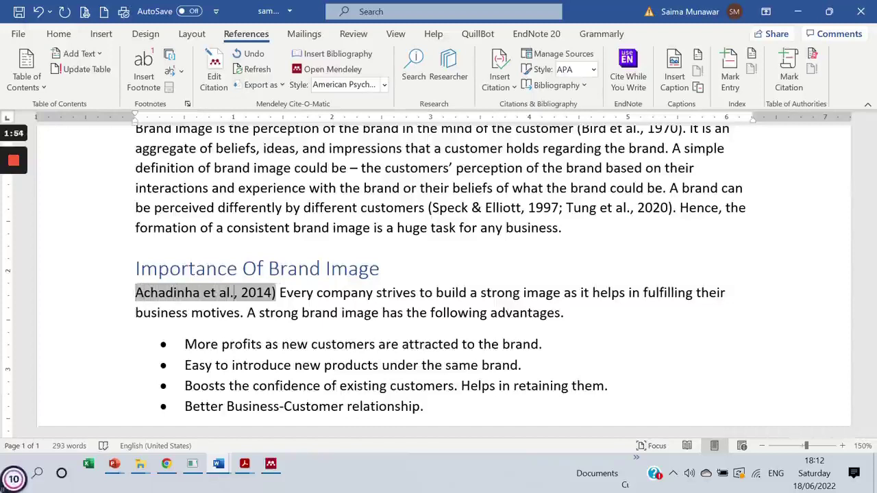
{"action": "key", "text": "BackSpace"}
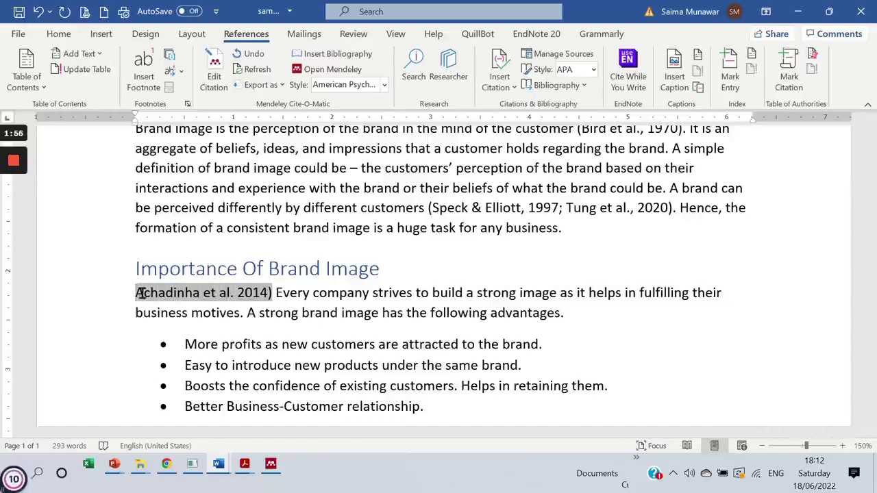
{"action": "type", "text": "("}
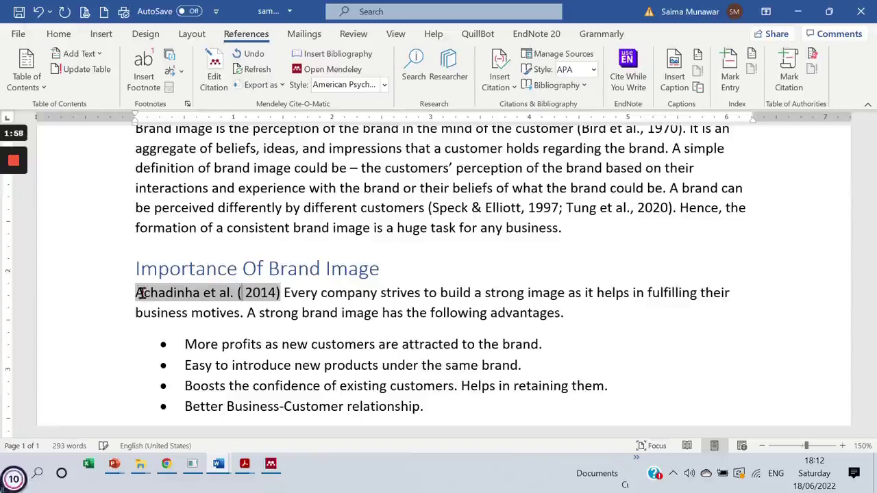
{"action": "key", "text": "Delete"}
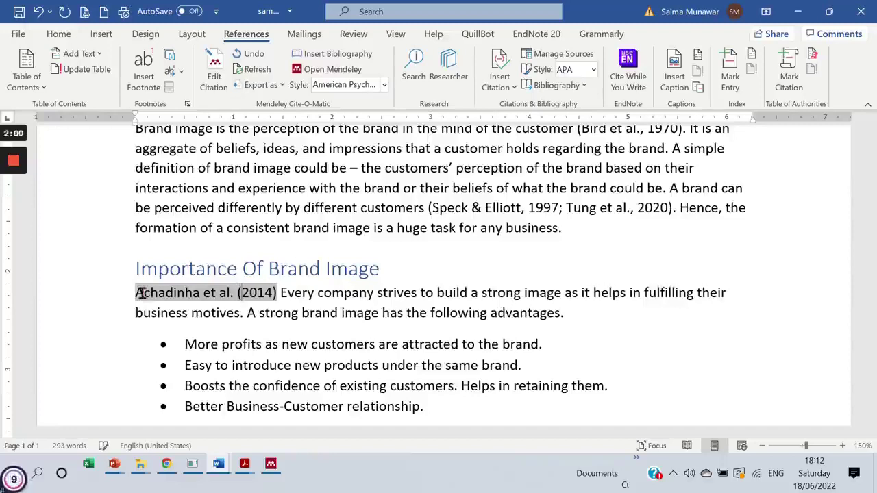
{"action": "left_click", "coordinate": [280, 293]}
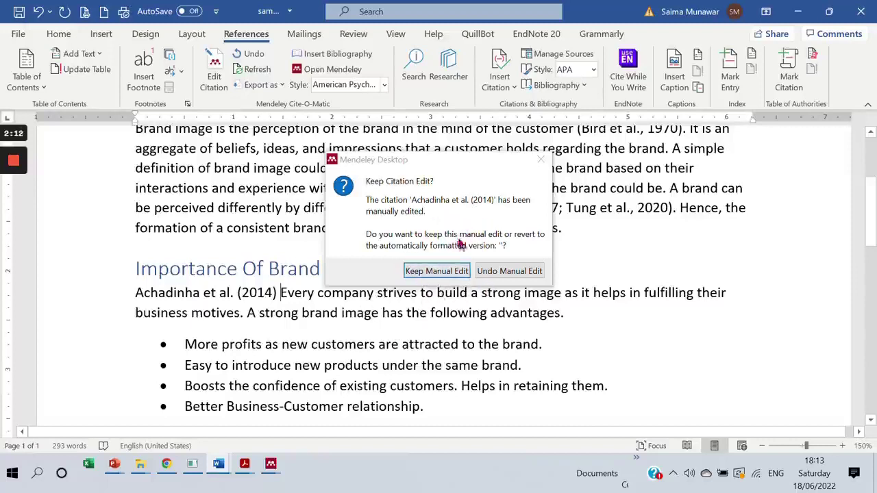
Choose Keep Manual Edit in Mendeley's prompt and select the paragraph's opening words.
{"action": "left_click", "coordinate": [434, 271]}
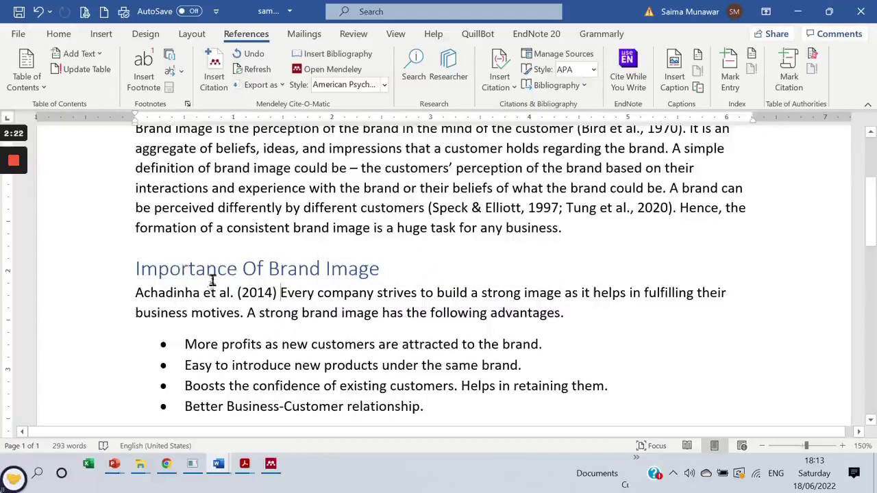
{"action": "left_click_drag", "start_coordinate": [130, 295], "coordinate": [337, 308]}
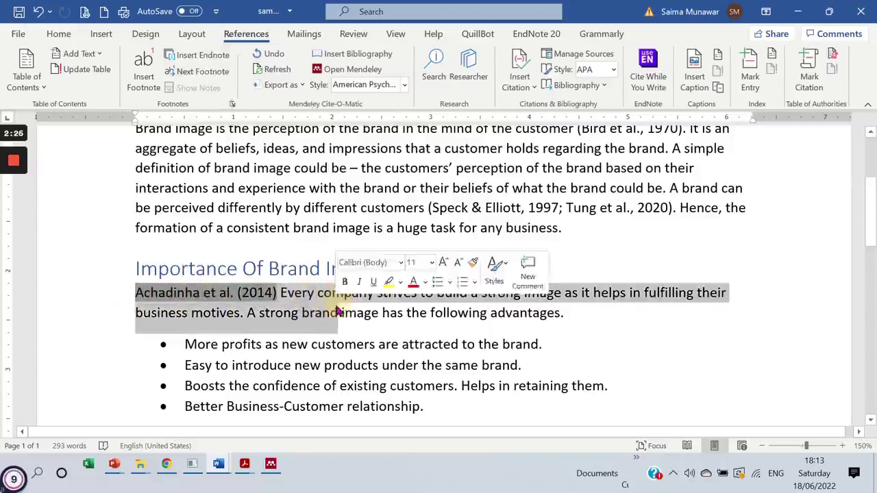
{"action": "left_click_drag", "start_coordinate": [872, 206], "coordinate": [867, 223]}
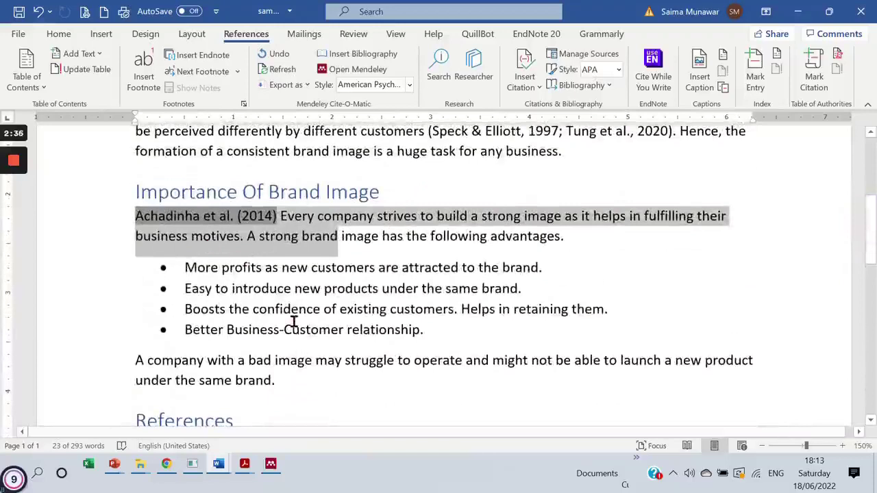
Add 'state that' after the citation and lowercase 'Every' to 'every'.
{"action": "left_click", "coordinate": [289, 265]}
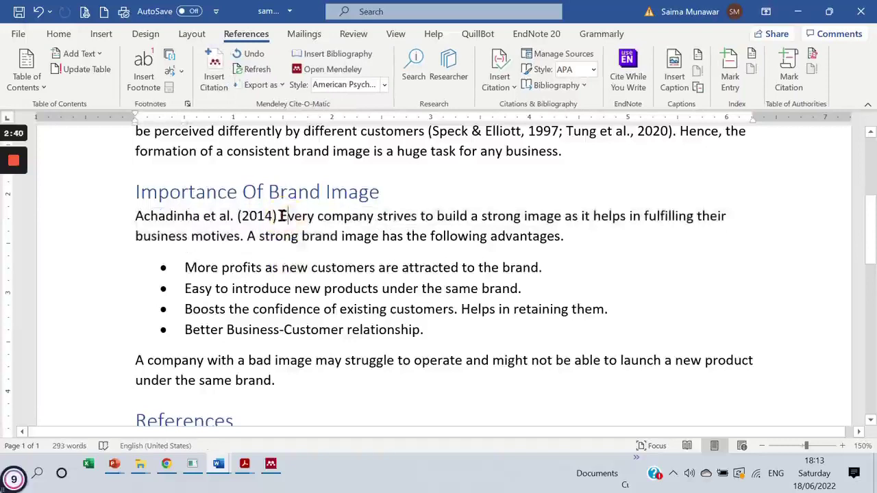
{"action": "left_click", "coordinate": [281, 217]}
{"action": "type", "text": "sate"}
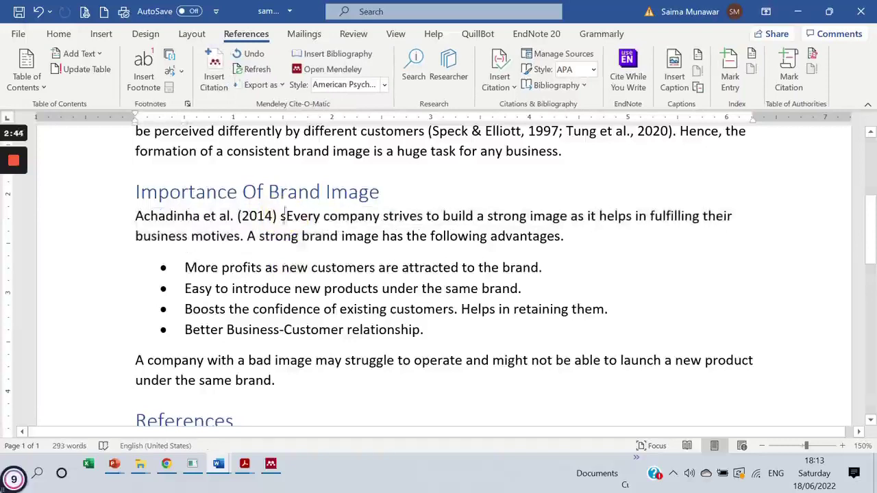
{"action": "key", "text": "BackSpace"}
{"action": "key", "text": "BackSpace"}
{"action": "key", "text": "BackSpace"}
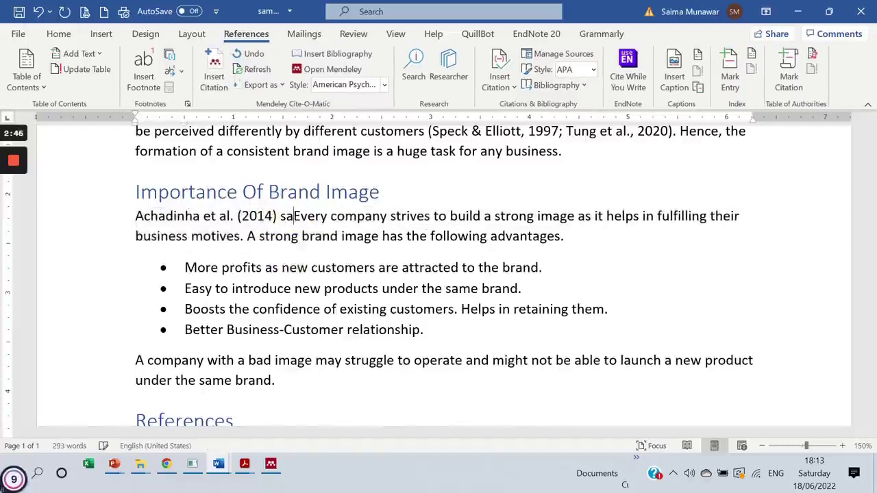
{"action": "type", "text": "tate that"}
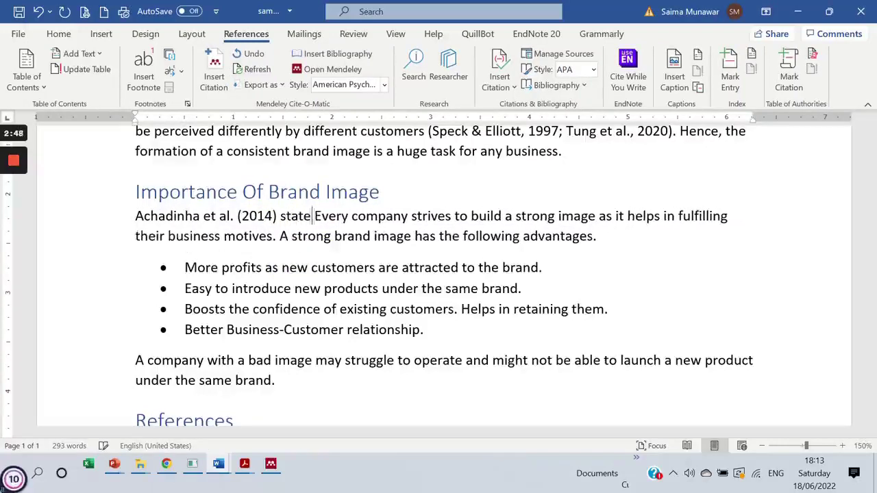
{"action": "key", "text": "Delete"}
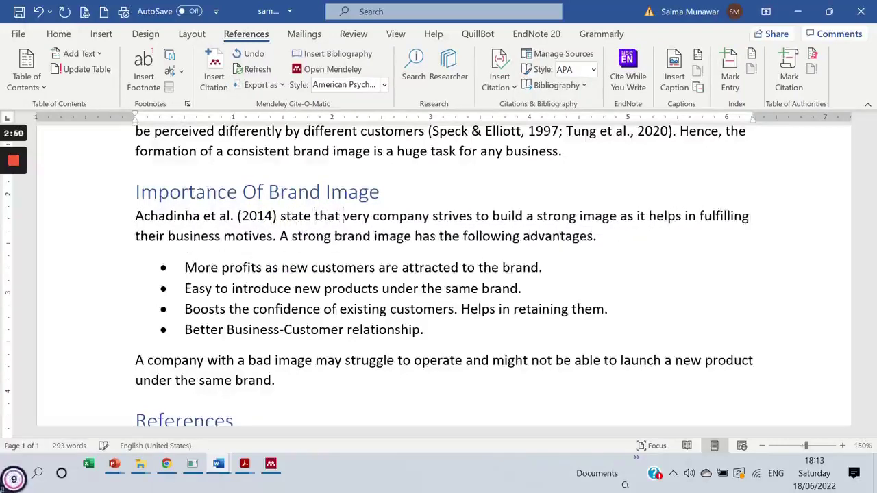
{"action": "type", "text": "e"}
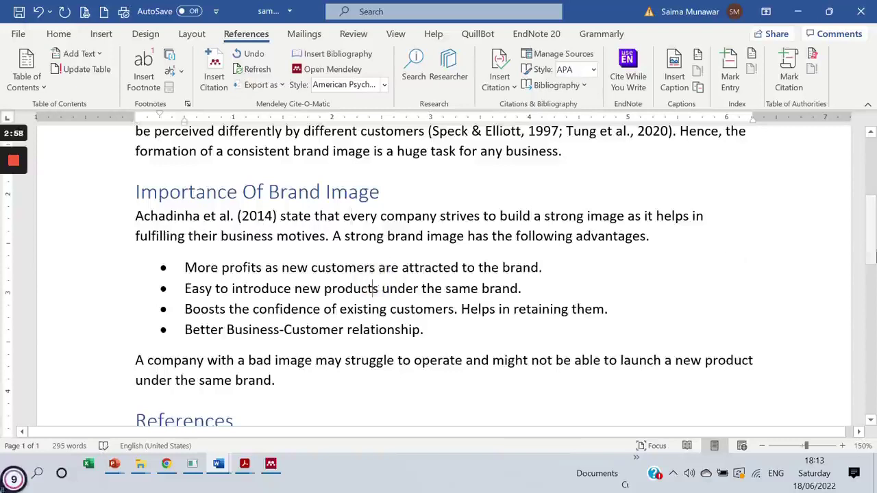
{"action": "scroll", "coordinate": [872, 235], "scroll_direction": "down", "scroll_amount": 2}
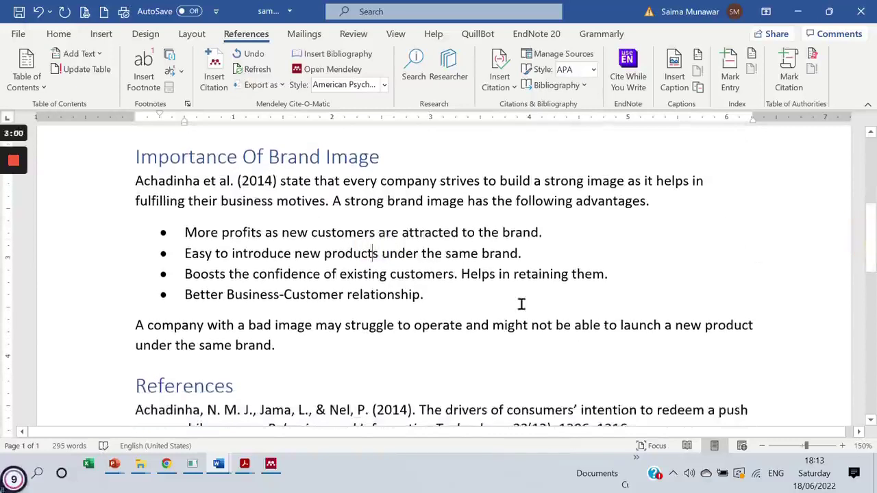